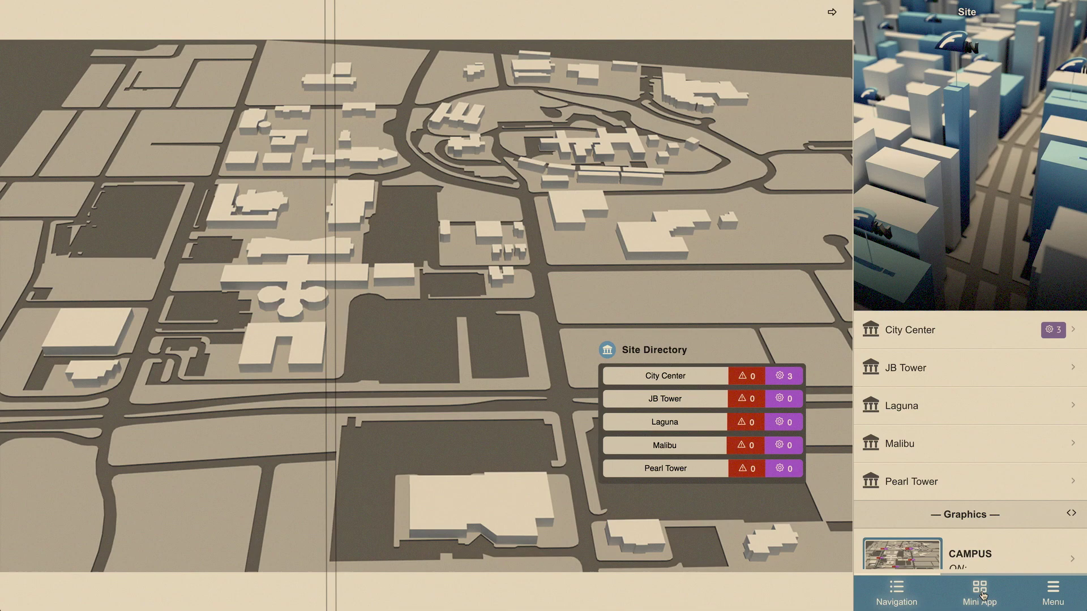
Step: Trim the sidebar to the CAMPUS graphic and show the app menu with the navigation header
left_click(981, 591)
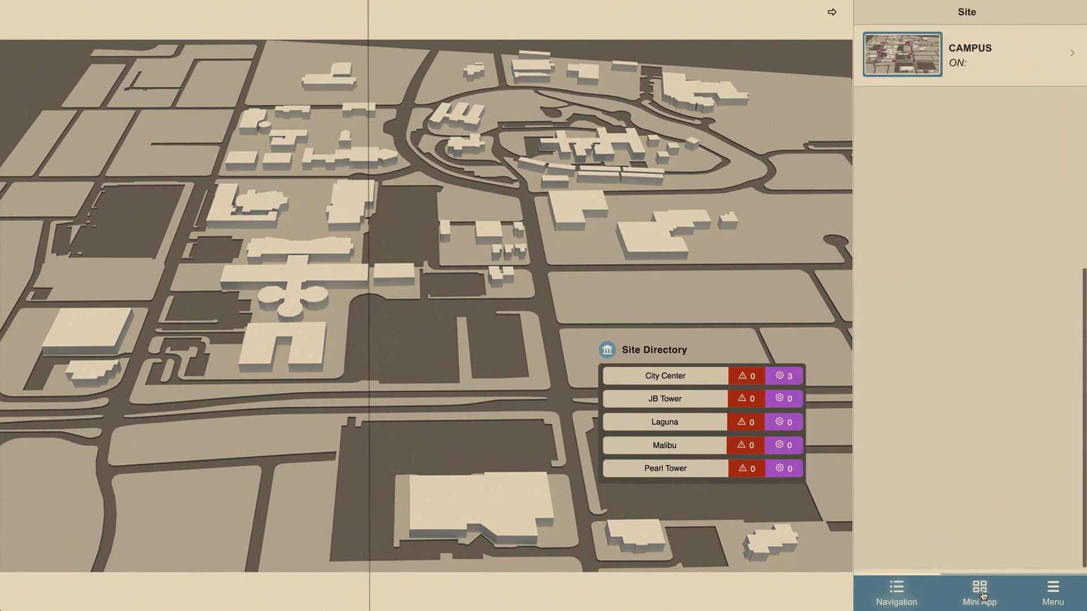
left_click(1033, 595)
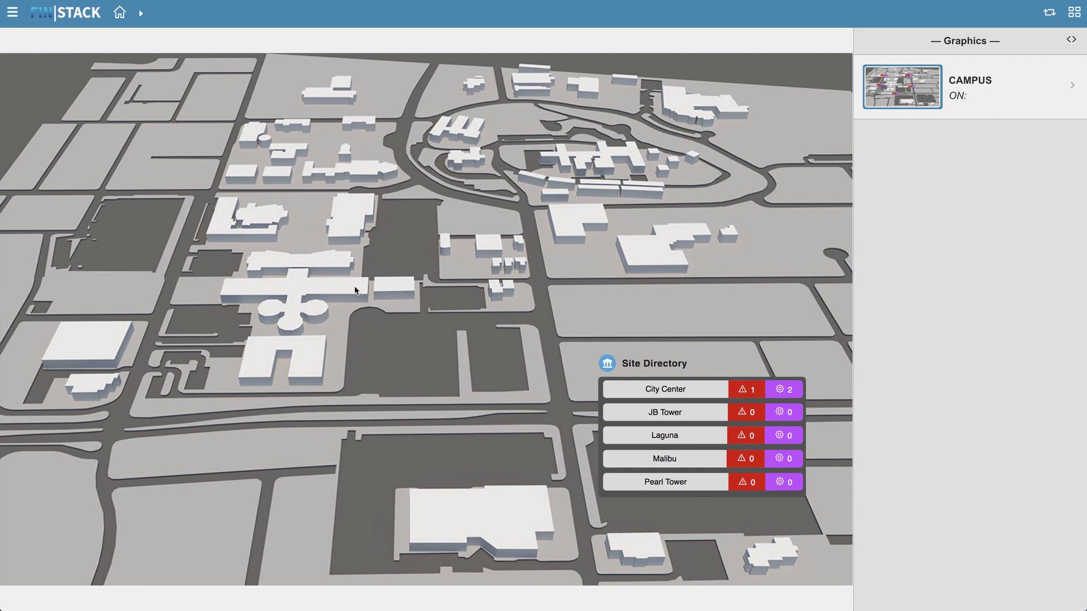
Step: Drill down through the breadcrumbs to City Center › Floor 1 › Vav-03 Graphics Office
left_click(142, 14)
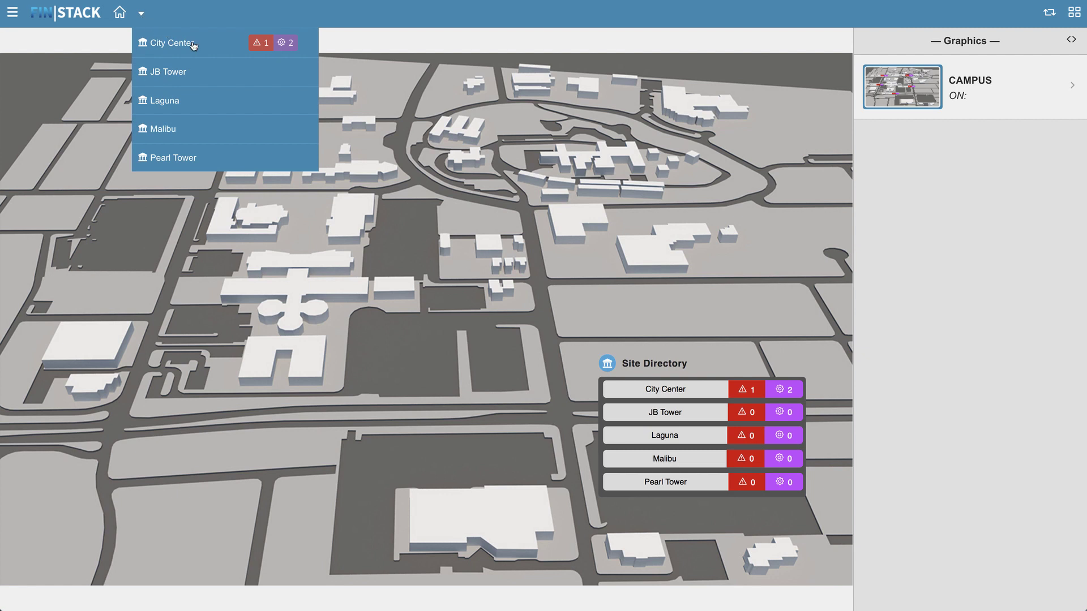
left_click(169, 43)
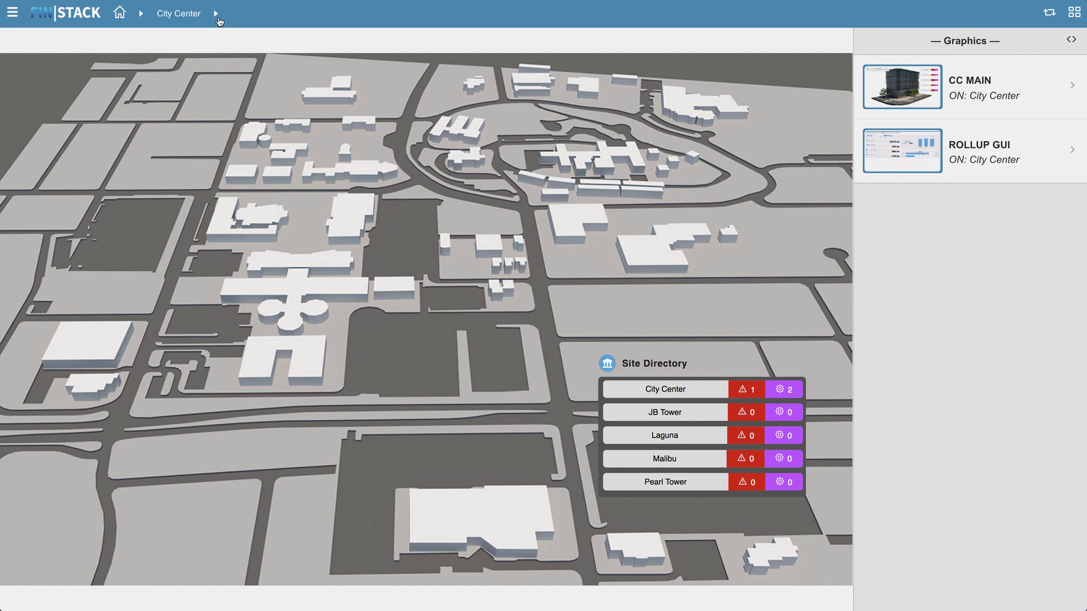
left_click(217, 17)
left_click(248, 45)
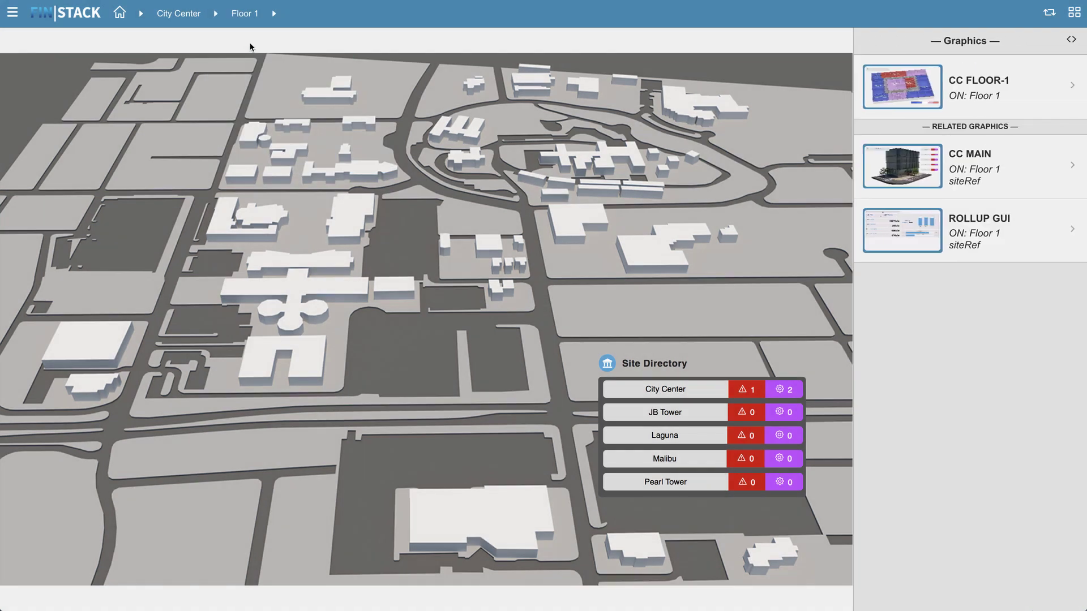
left_click(275, 16)
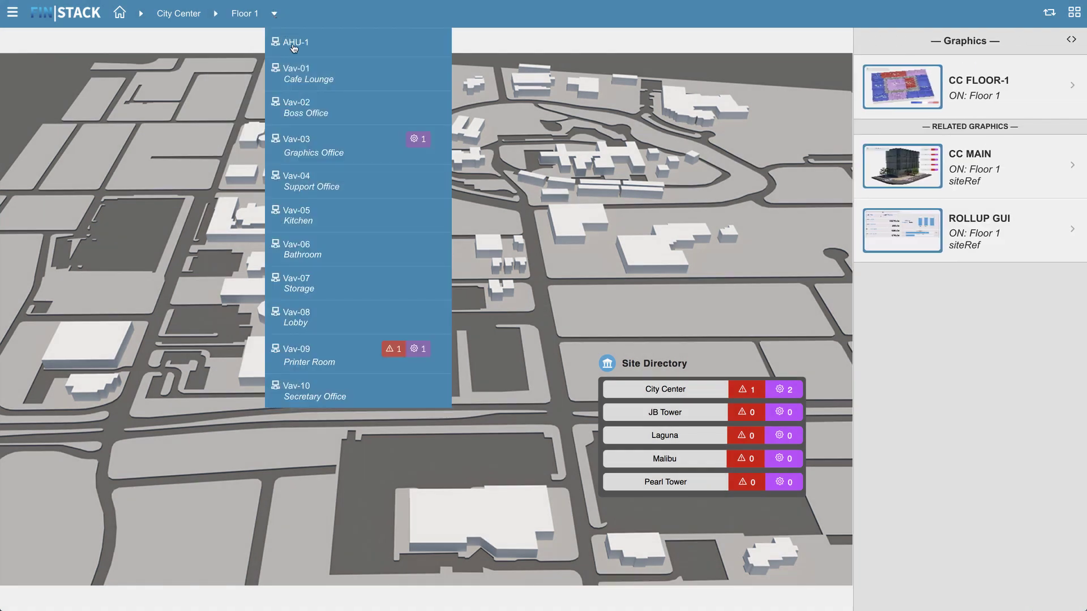
left_click(337, 151)
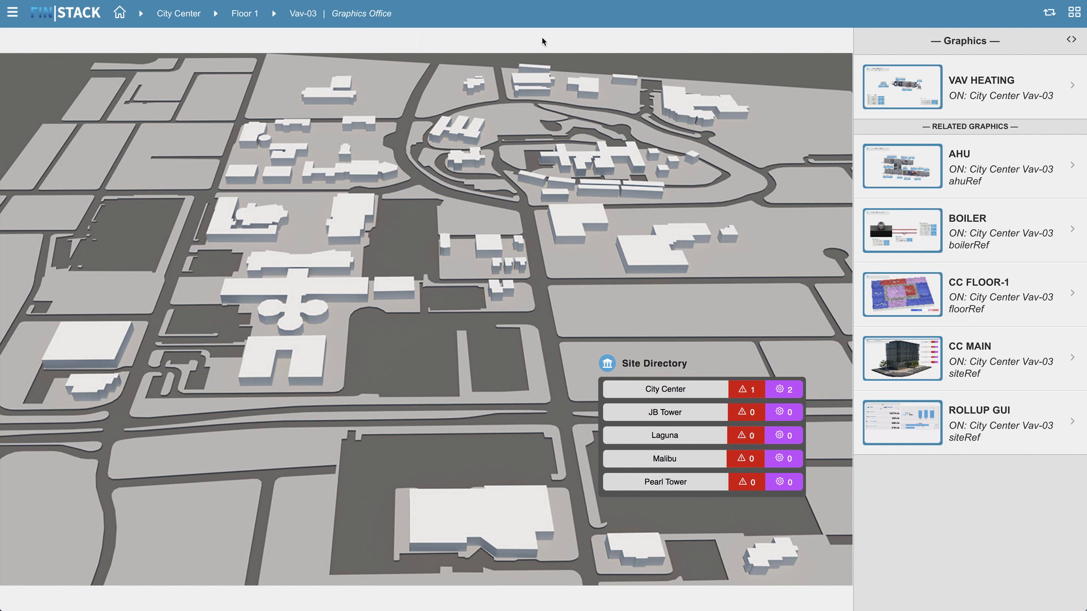
Step: Open the VAV HEATING graphic for Vav-03 and bring up the app launcher
left_click(1041, 83)
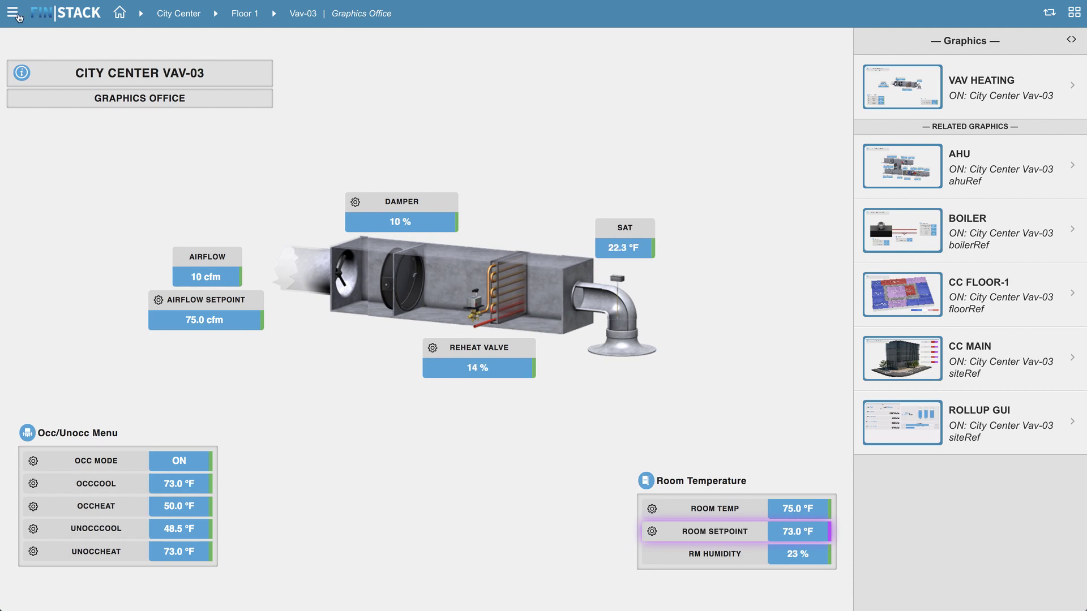
left_click(12, 12)
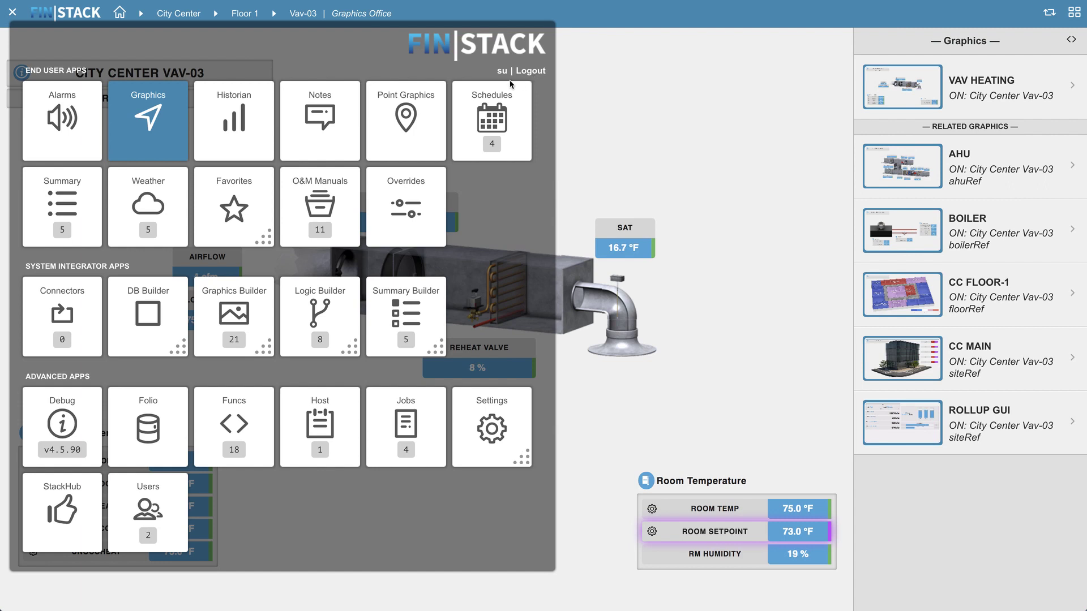
Step: Show the equipment's points in the side panel and switch to the AHU-1 air handler
left_click(434, 124)
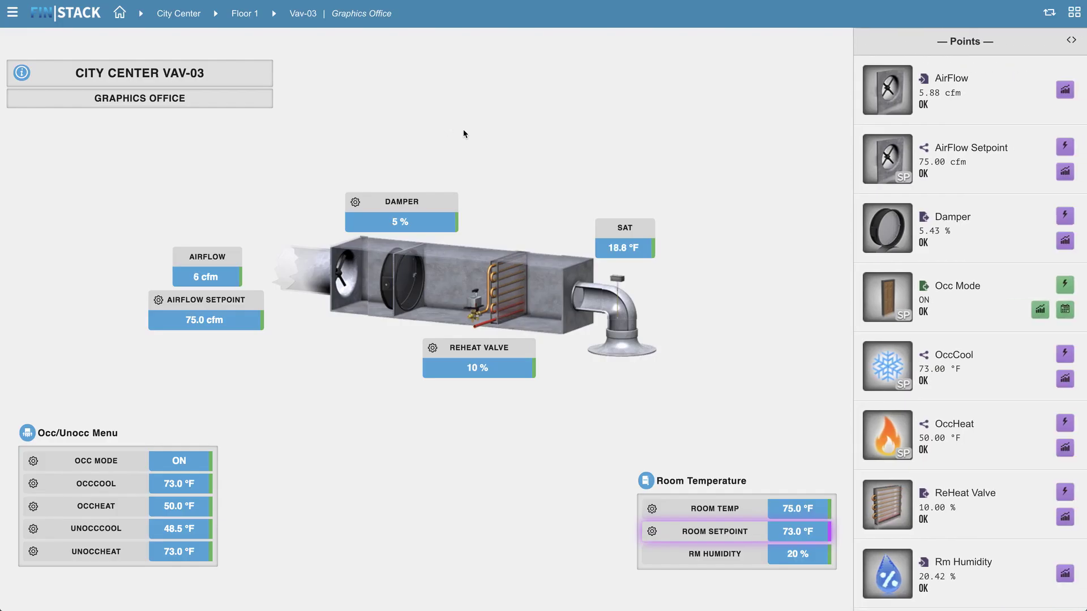
left_click(273, 13)
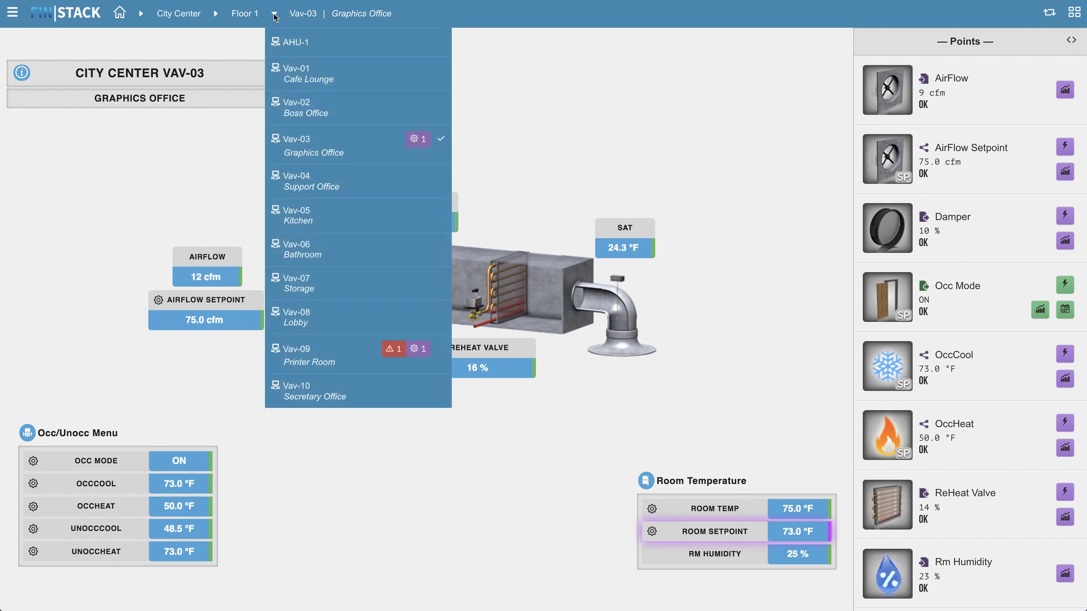
left_click(315, 43)
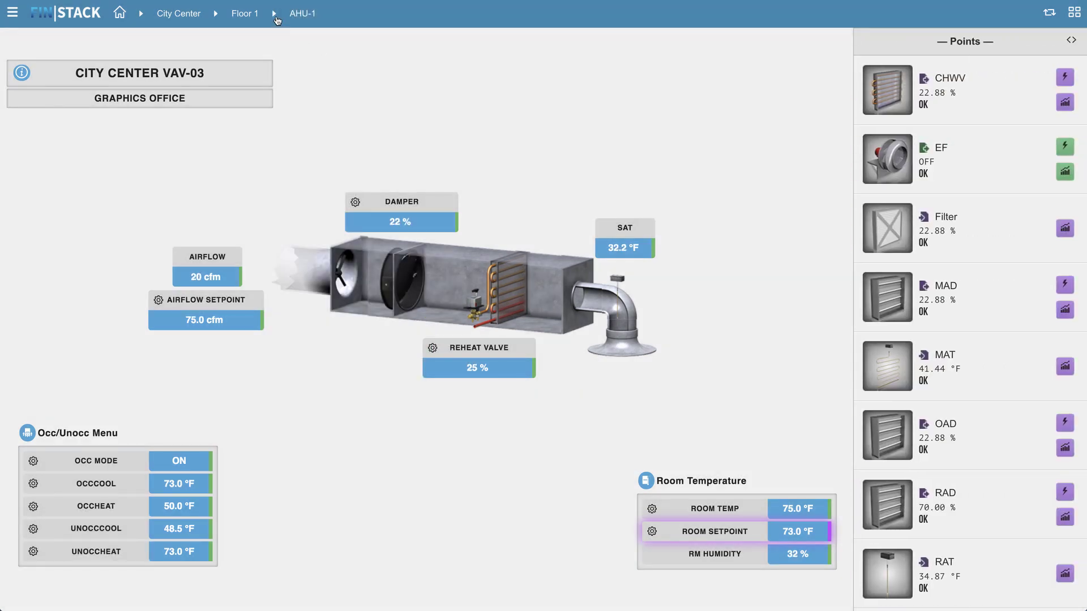
Step: Move to Vav-09 Printer Room and toggle the side panel off and back on
left_click(274, 14)
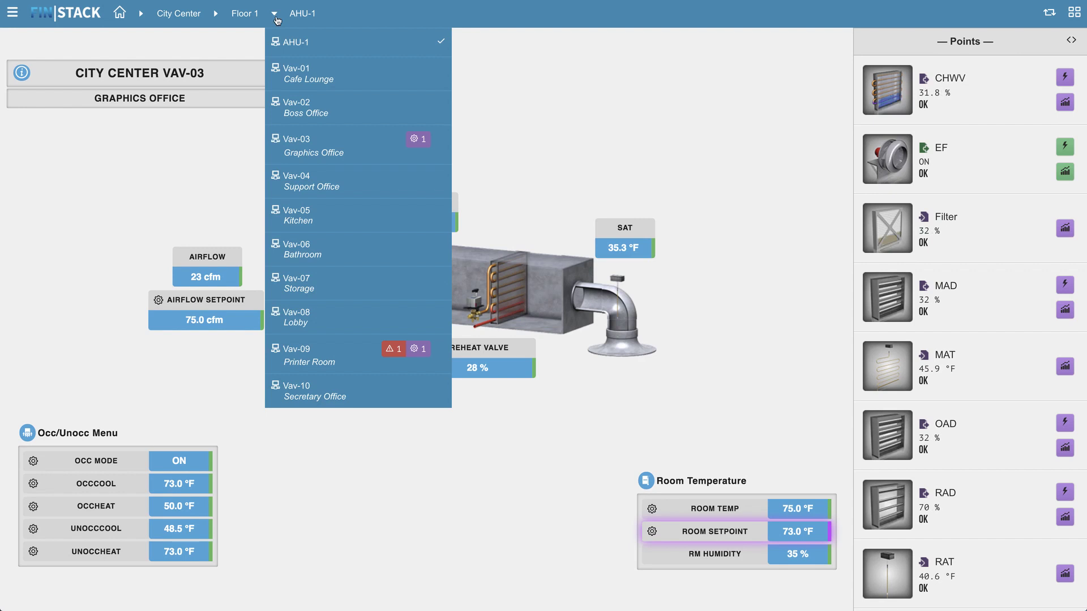
left_click(337, 354)
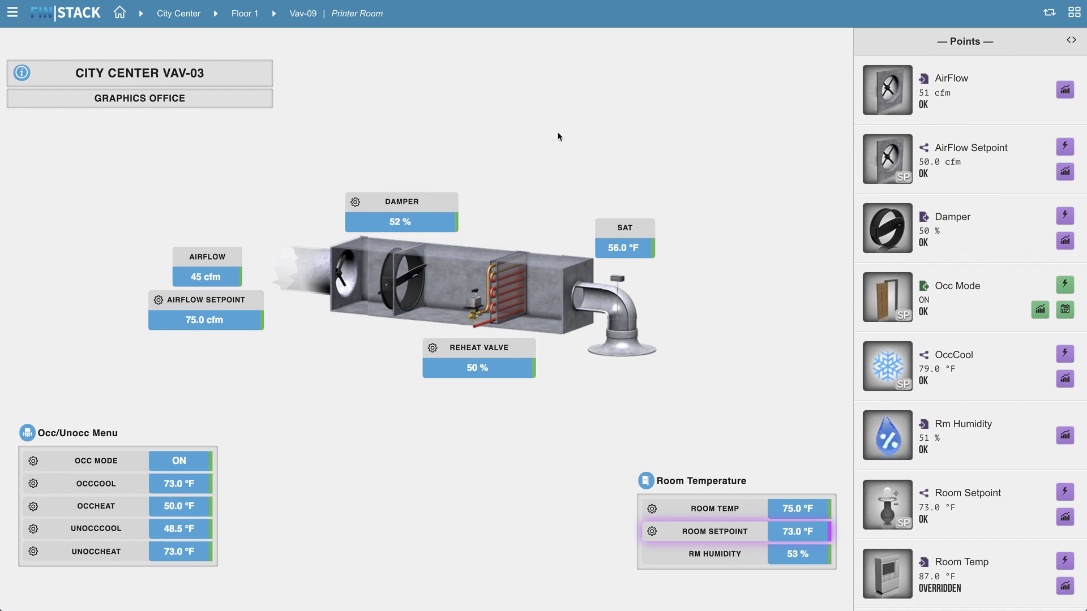
left_click(1078, 16)
left_click(1078, 16)
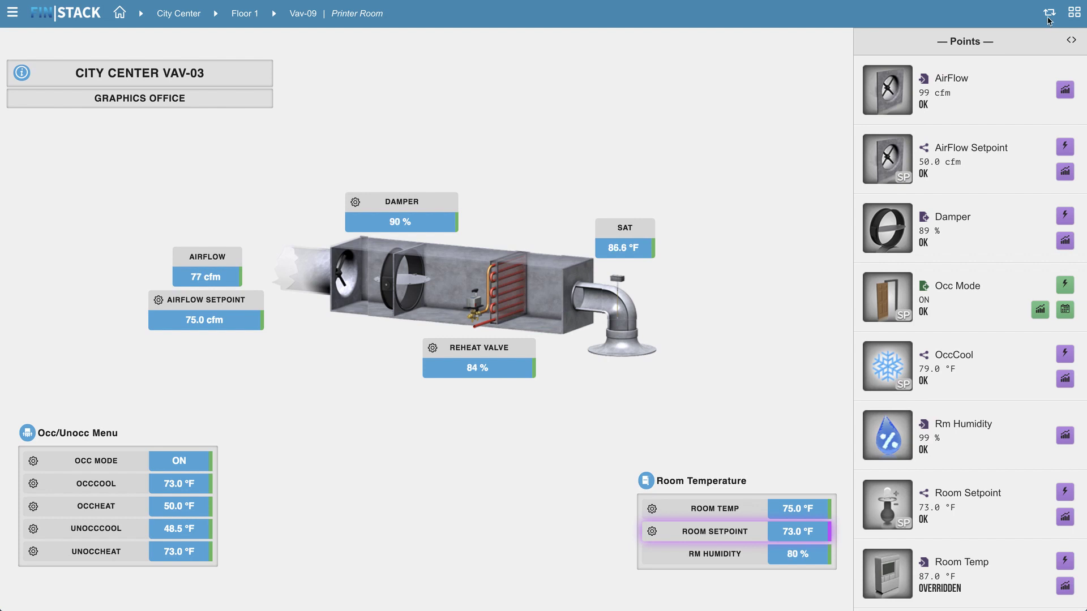
Step: Switch to the custom navigation header, view the Printer Room quick links, then dismiss them
left_click(1048, 17)
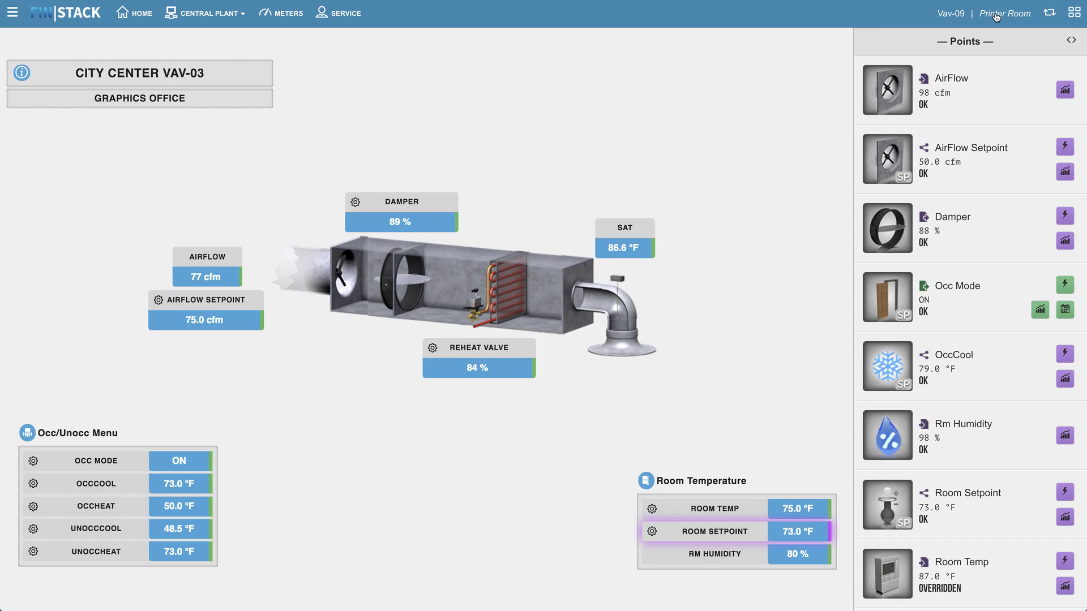
left_click(996, 16)
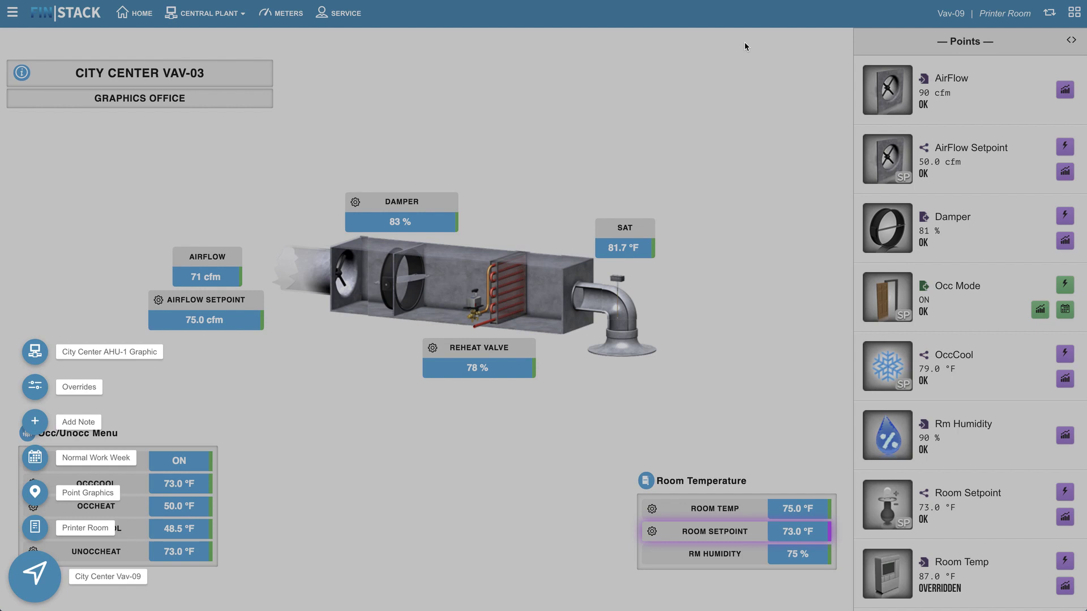
left_click(839, 52)
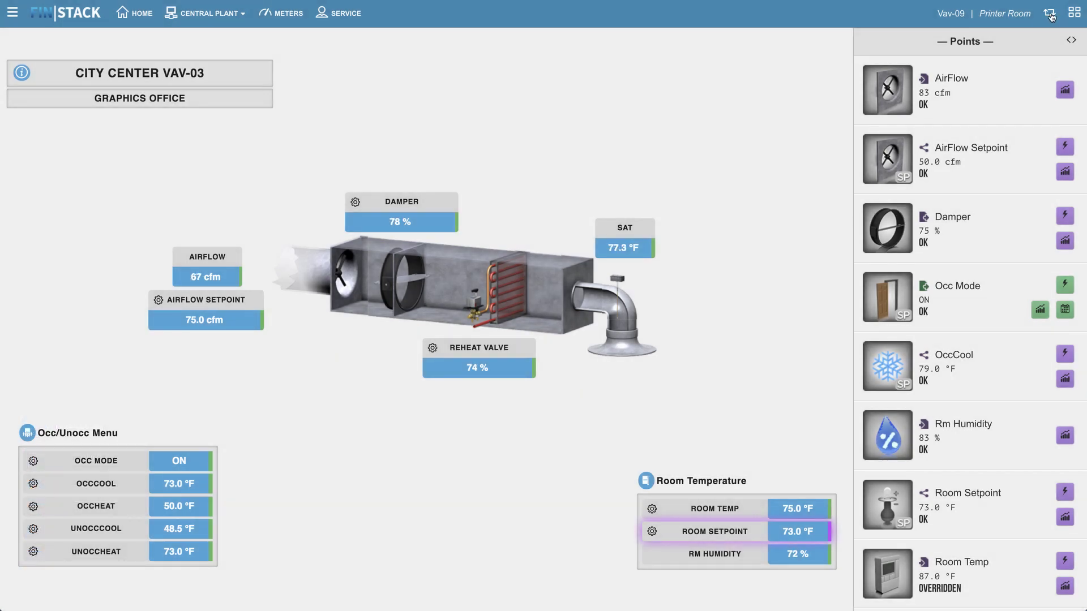
Step: Choose Settings › Header from the app launcher to open the Edit Header panel
left_click(12, 15)
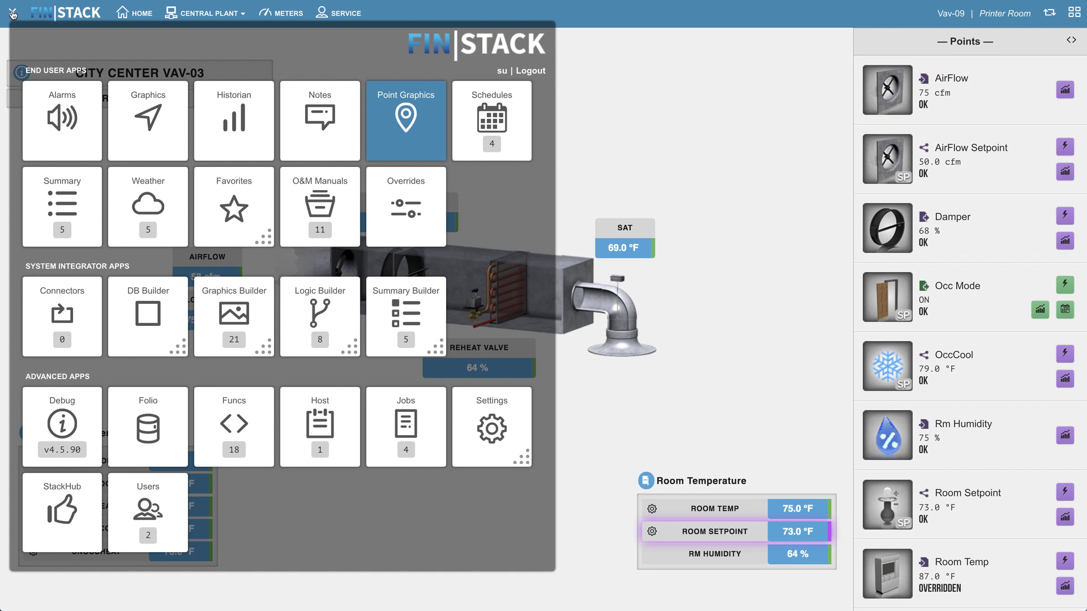
left_click(477, 403)
scroll(492, 439, "down", 1)
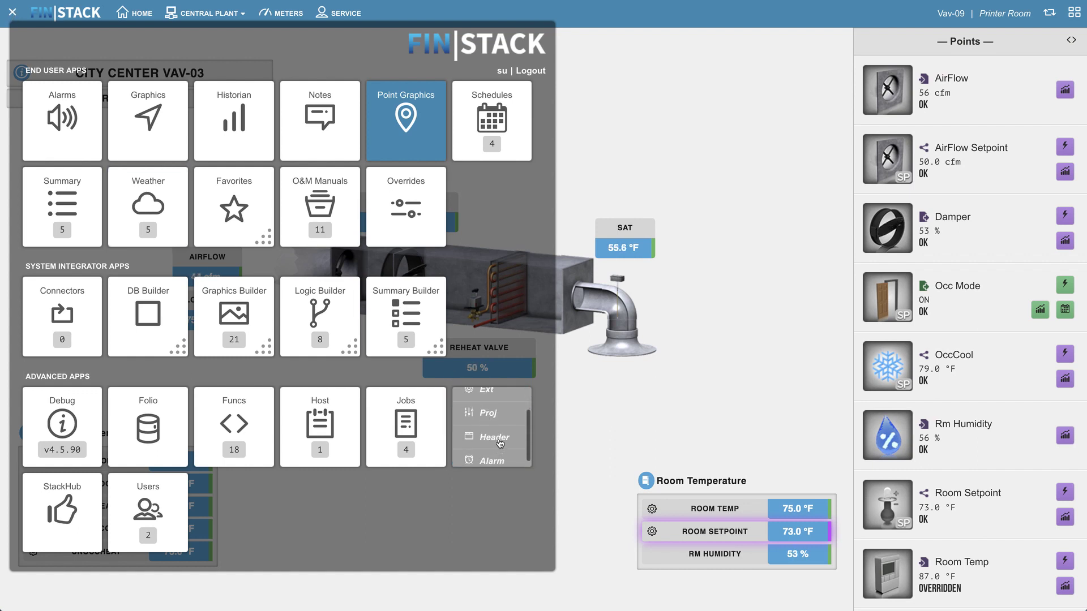
left_click(494, 438)
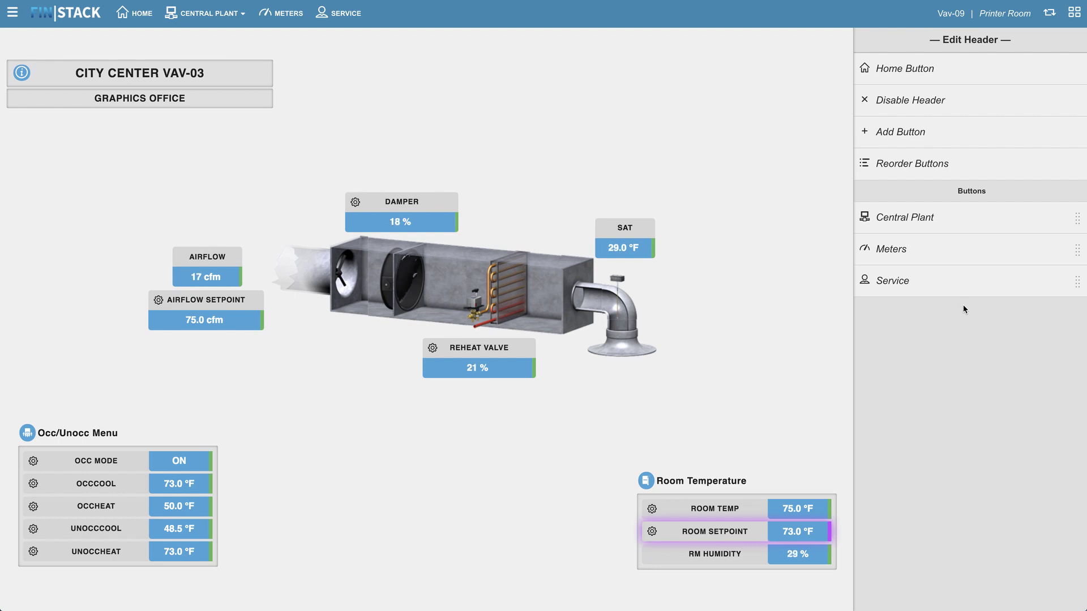
Step: Disable the custom header and browse the City Center floor and site breadcrumb lists
left_click(1053, 15)
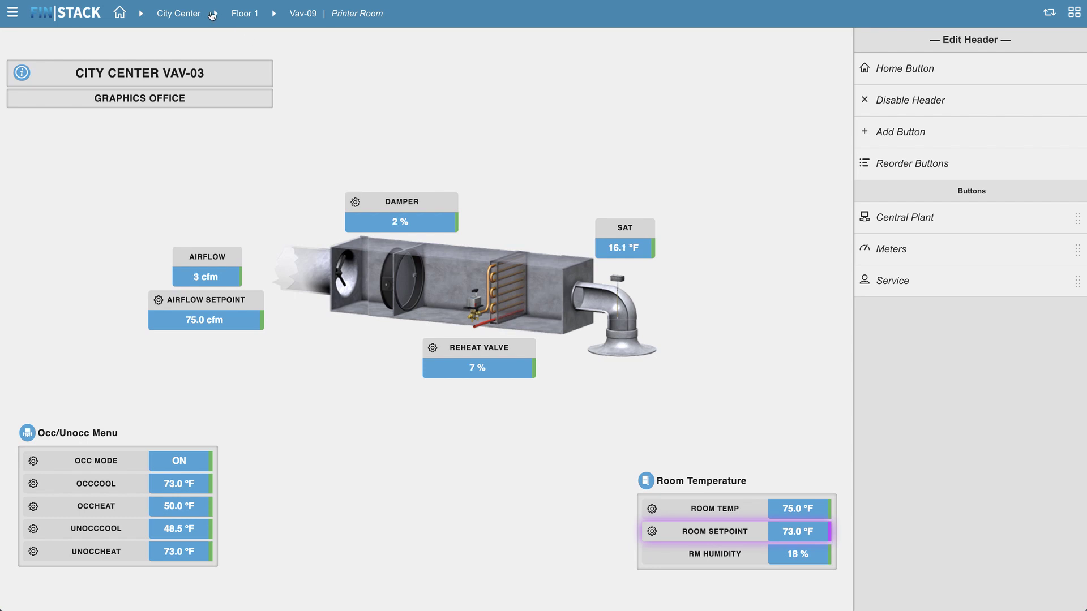
left_click(213, 14)
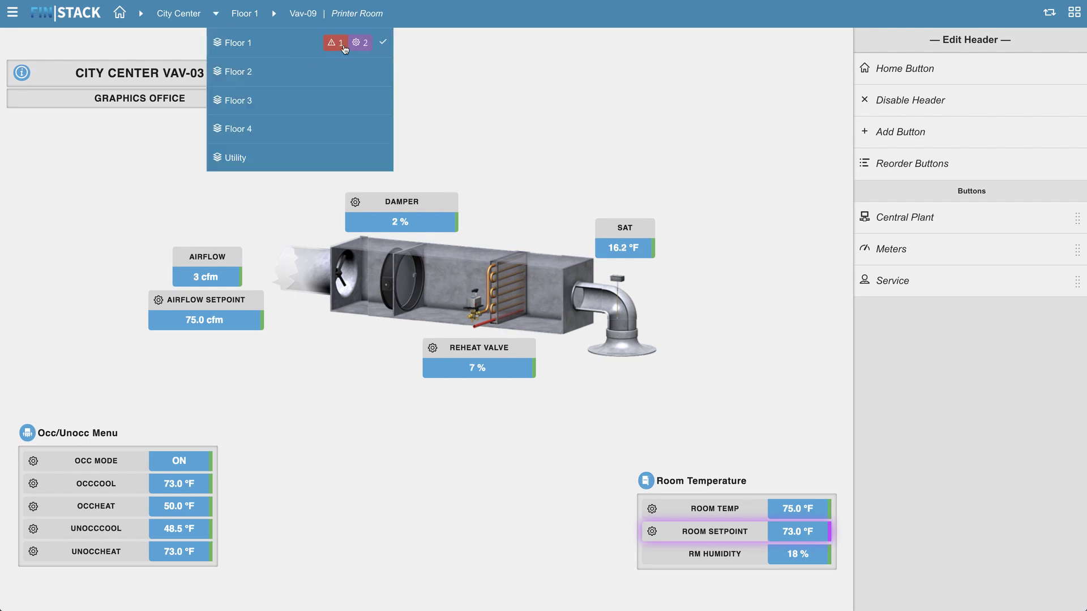
left_click(140, 15)
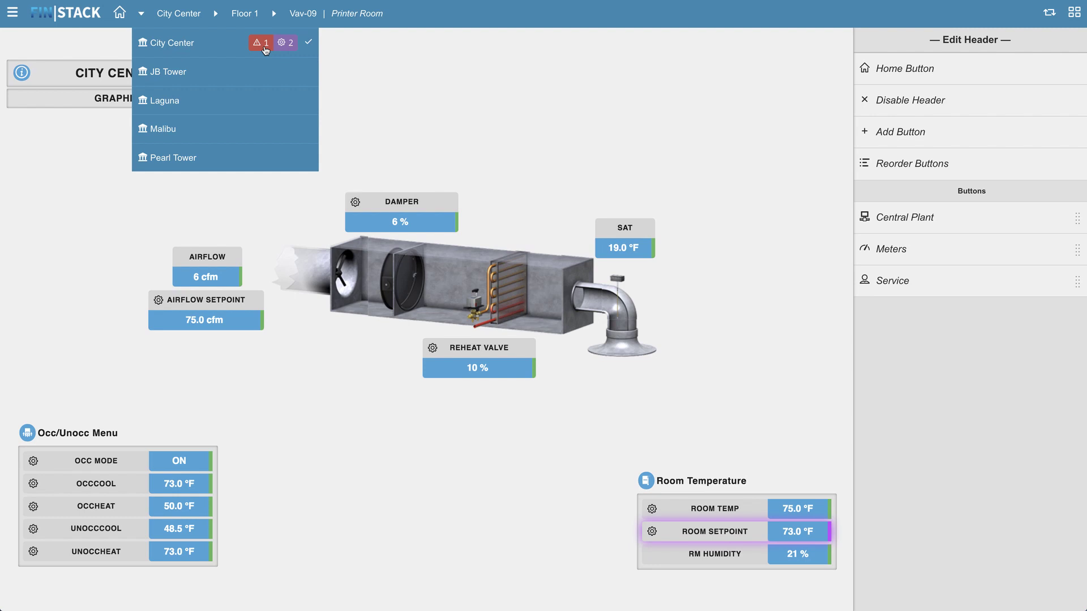
Step: View City Center's active alarms, then reopen the site and City Center floor lists
left_click(265, 49)
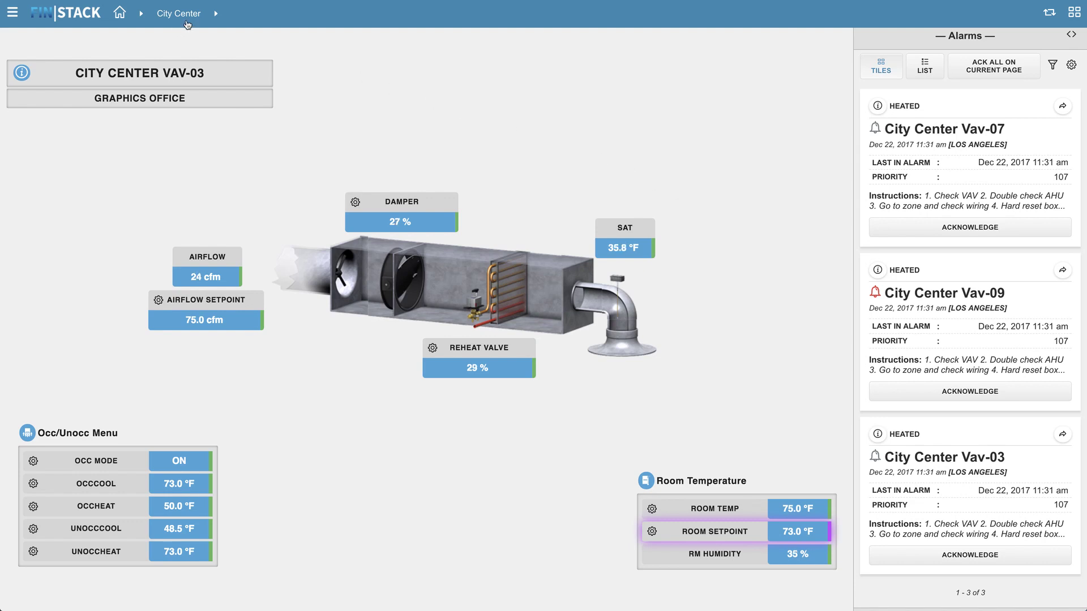
left_click(144, 15)
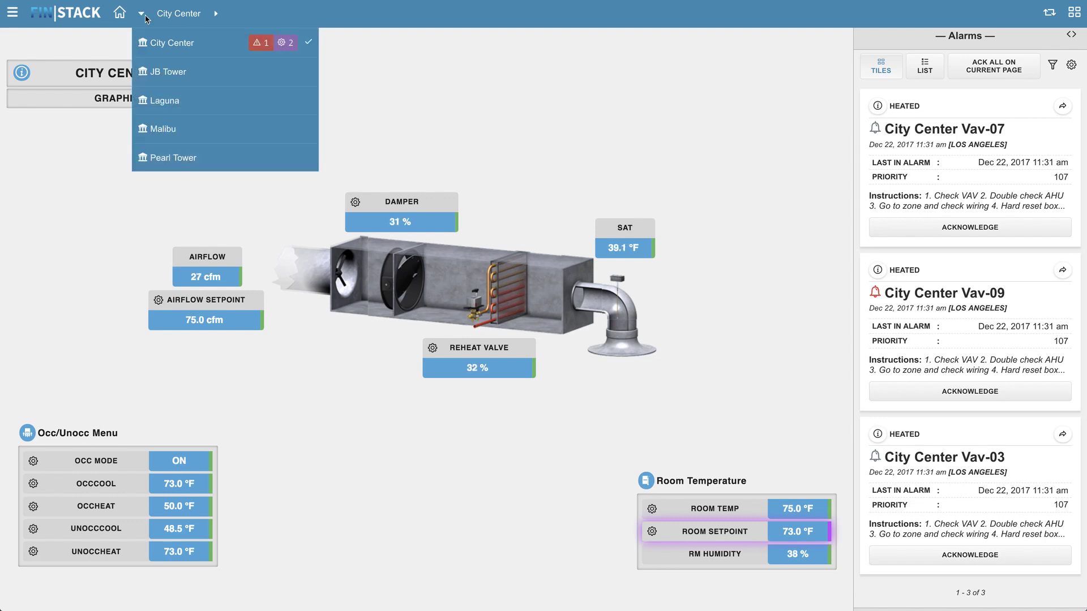
left_click(216, 13)
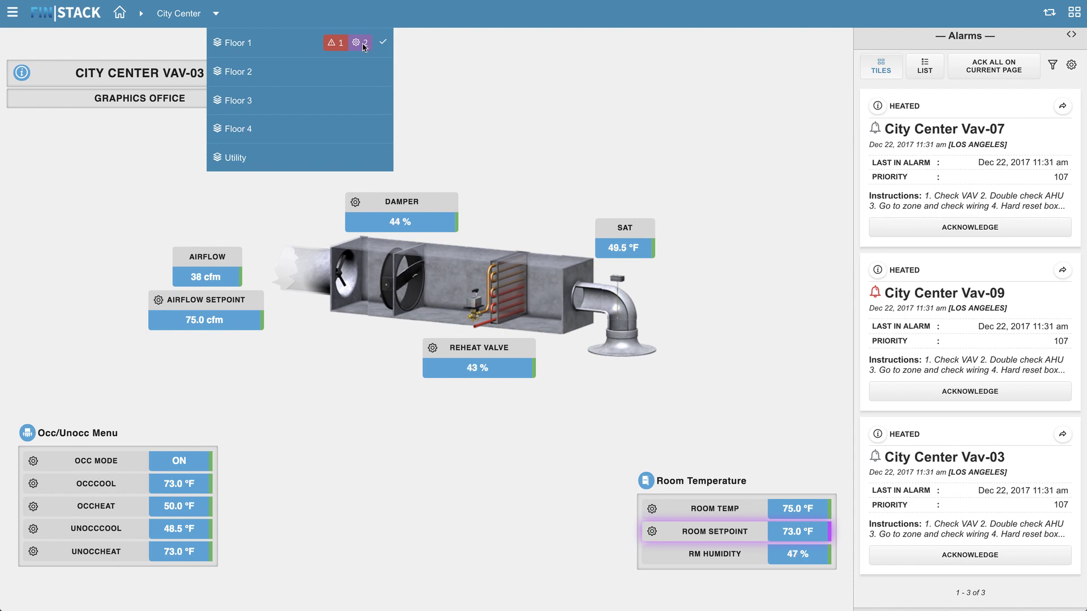
Step: Open Floor 1's overrides and release the priority 1 emergency override on Vav-03 Room Setpoint
left_click(364, 44)
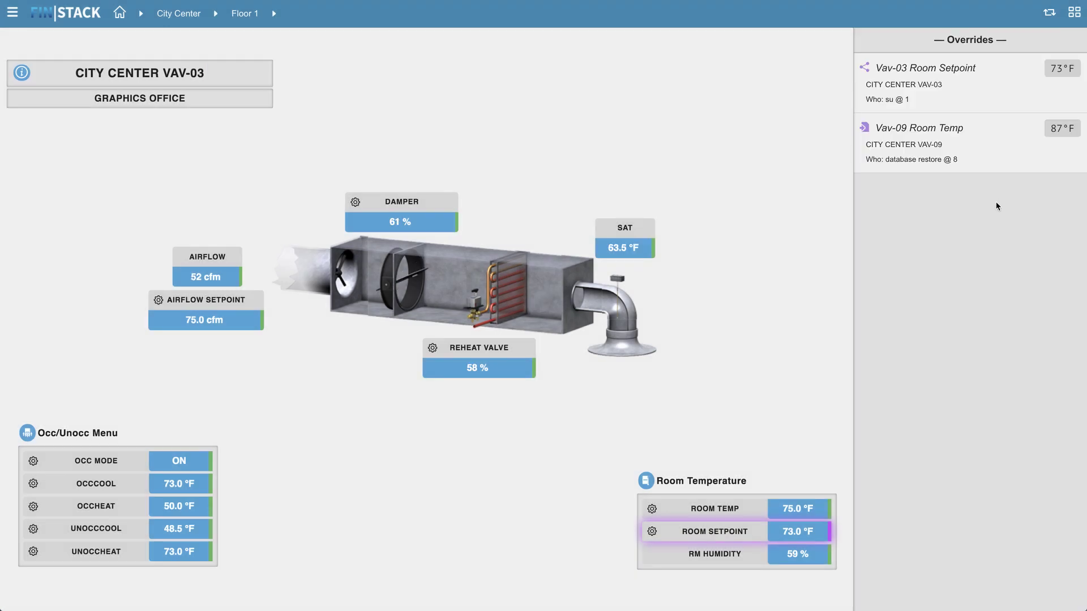
left_click(990, 85)
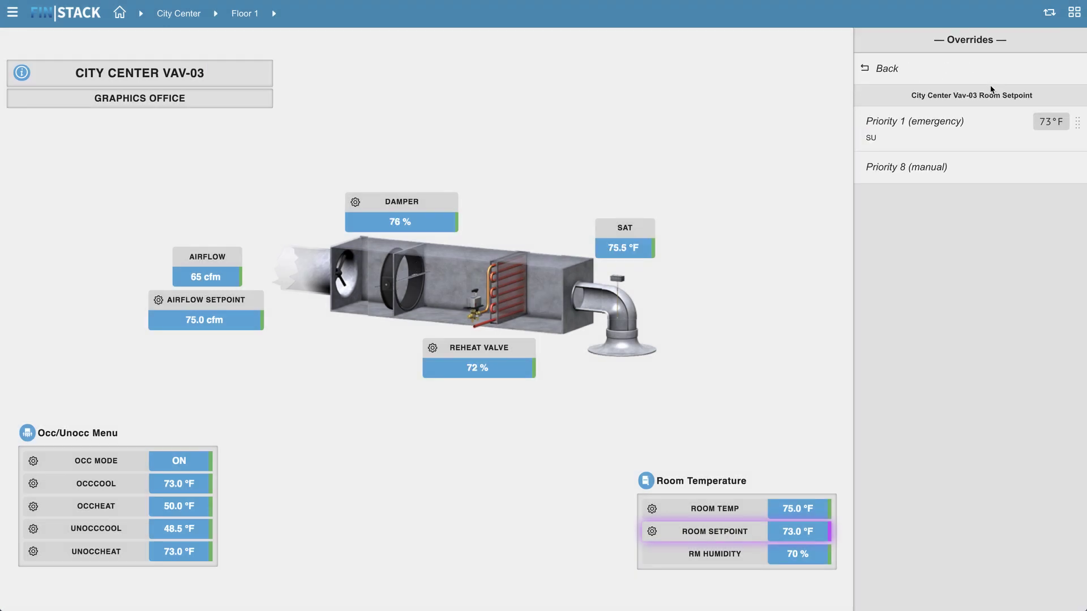
left_click(977, 134)
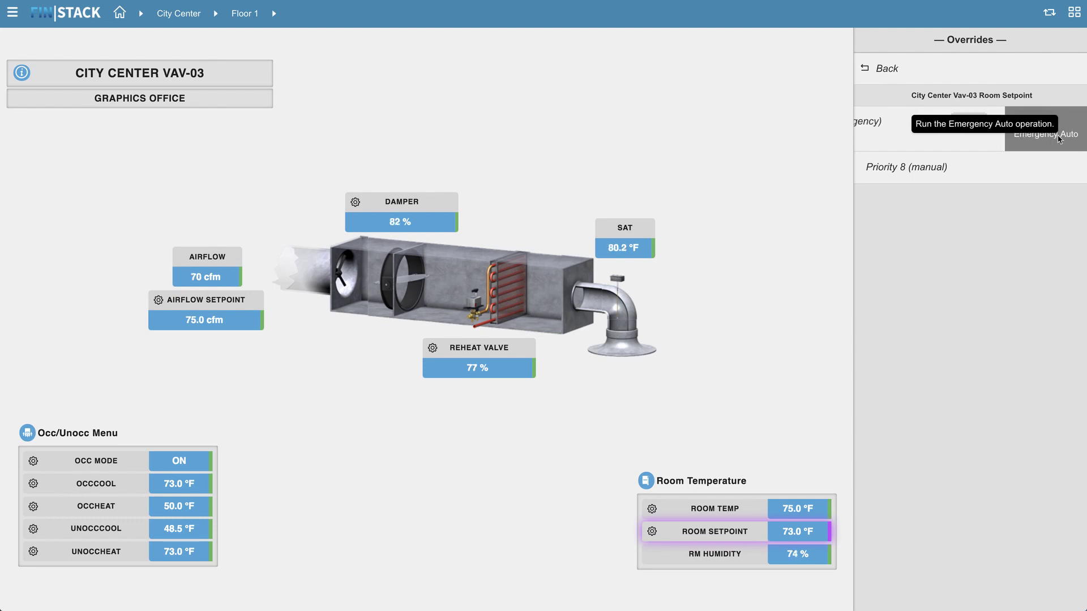
left_click(1059, 139)
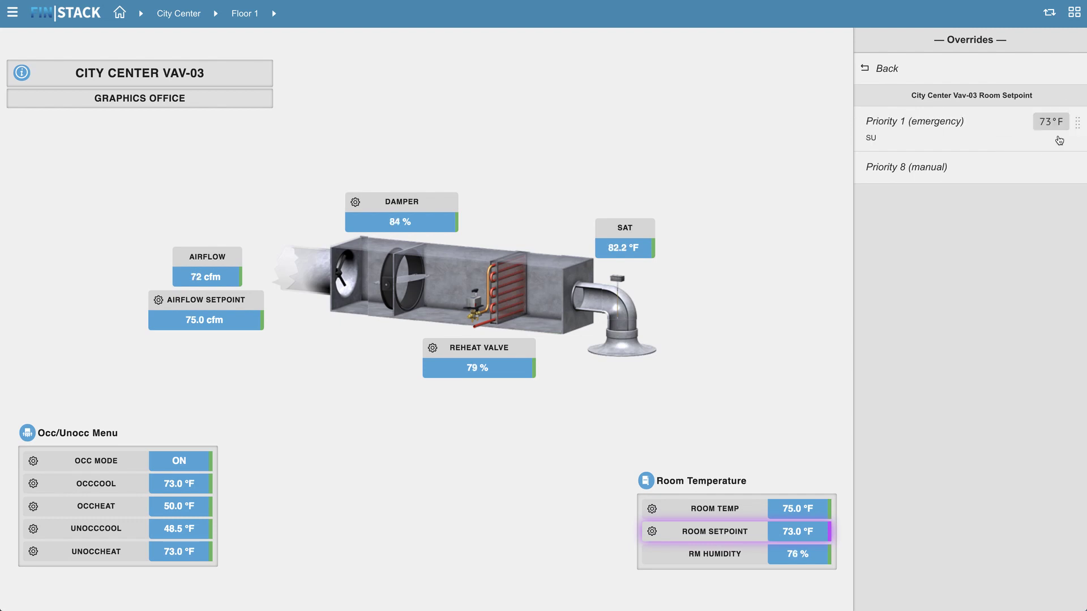
left_click(912, 73)
left_click(12, 11)
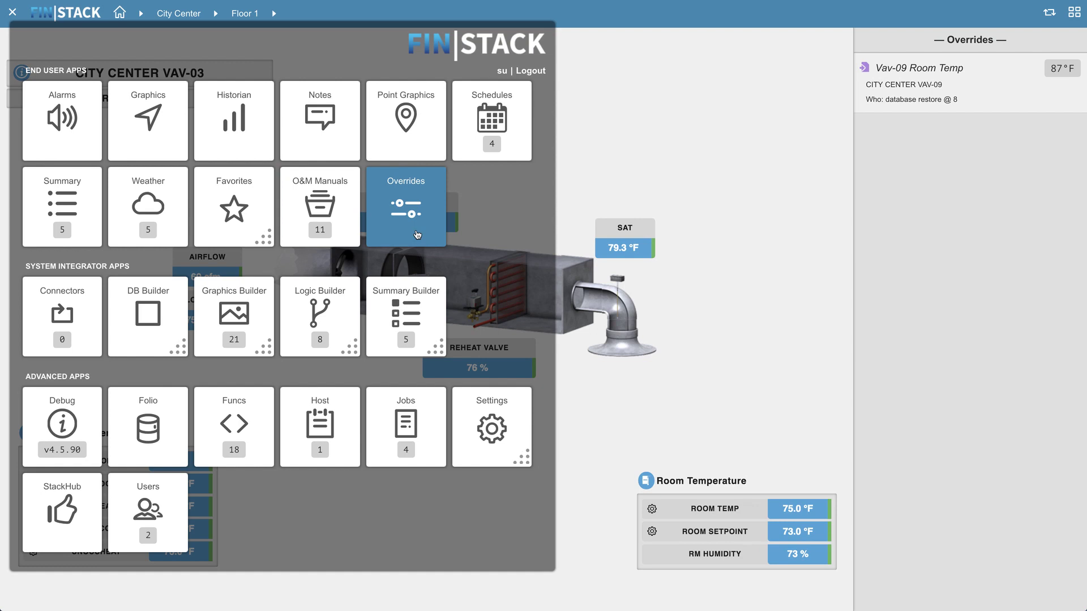